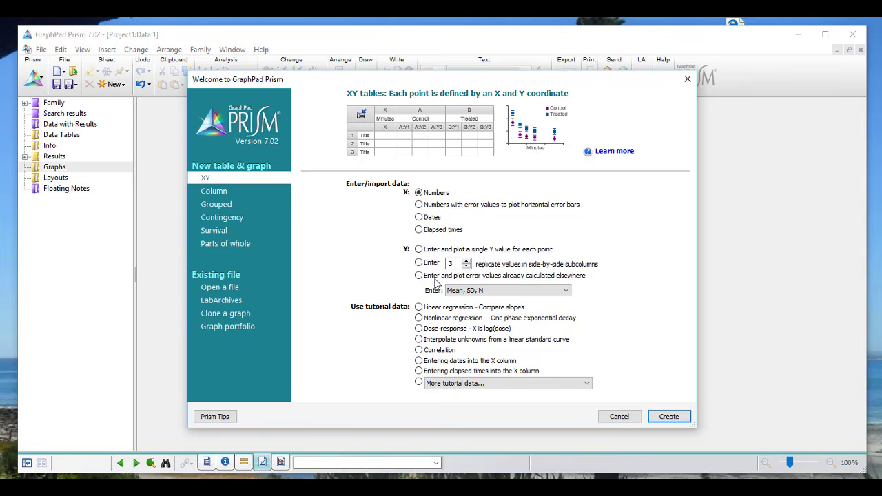
Set the new XY table to enter and plot a single Y value for each point.
left_click(419, 250)
Create the XY table, preview the empty Data 1 graph, then return to the Data 1 table.
left_click(669, 417)
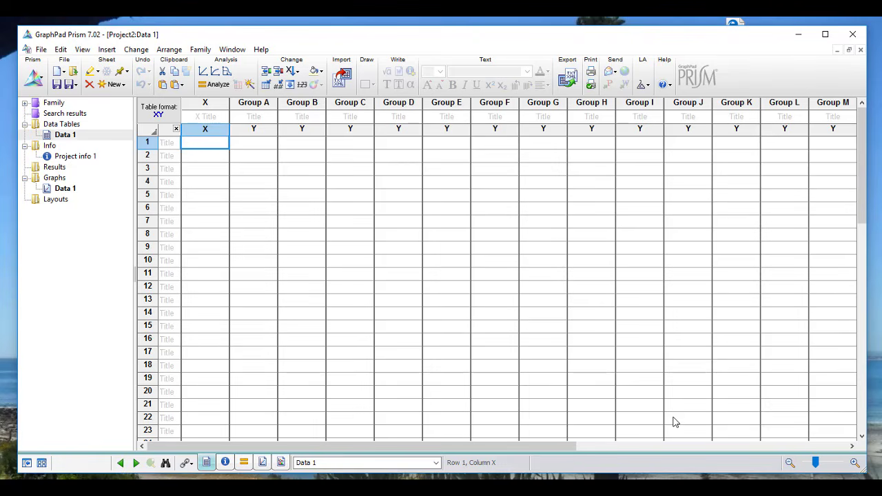
mouse_move(75, 140)
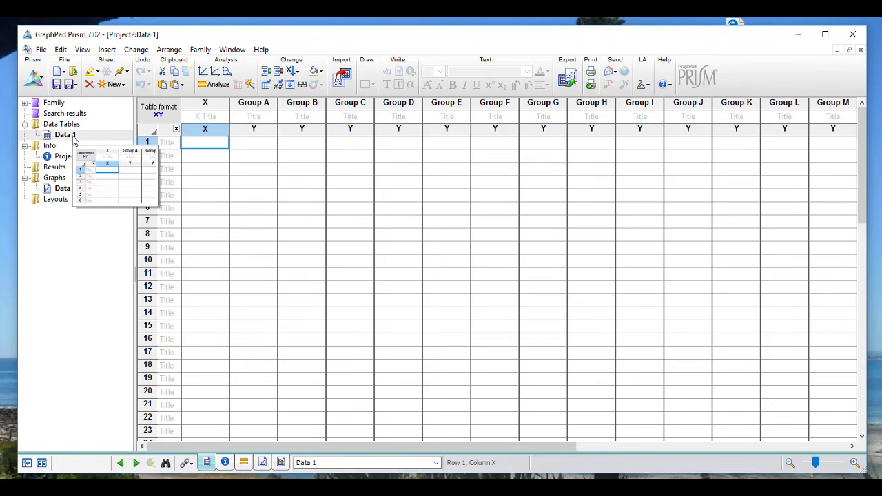
left_click(65, 190)
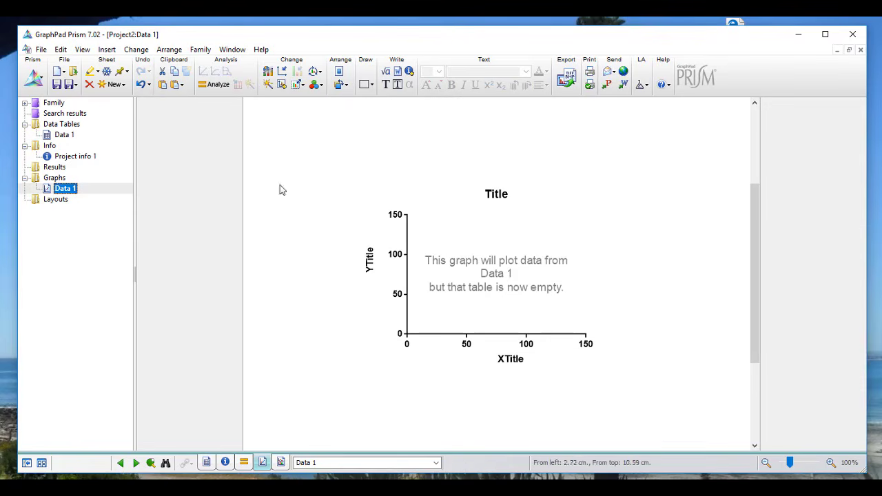
left_click(67, 136)
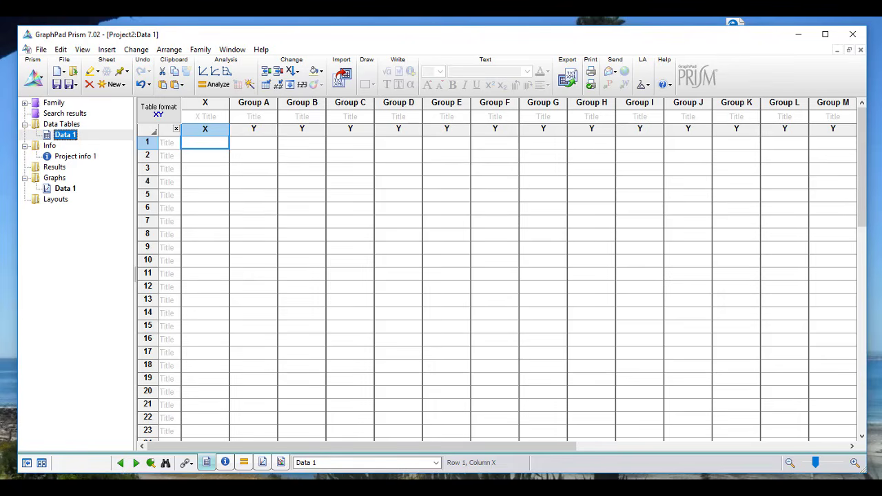
Copy Excel's Time (hrs) and Conc. (ml) columns and paste them into Data 1 from row 1 of X.
left_click(249, 487)
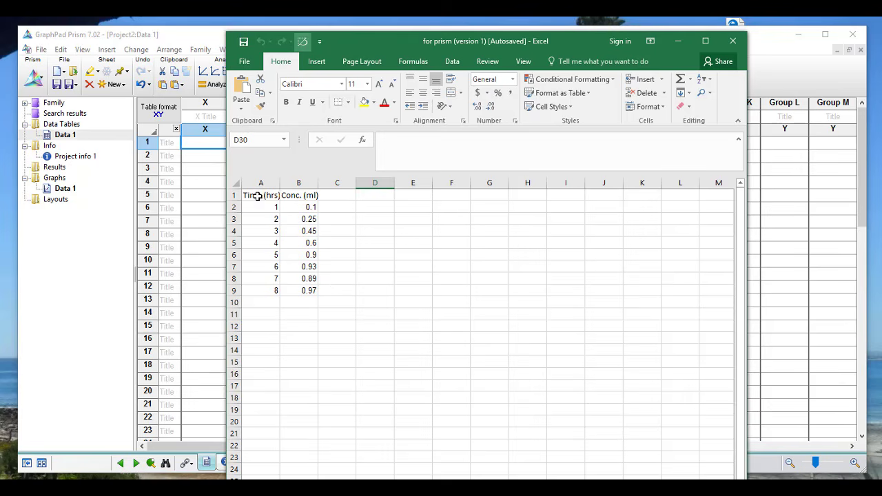
left_click_drag(257, 197, 299, 290)
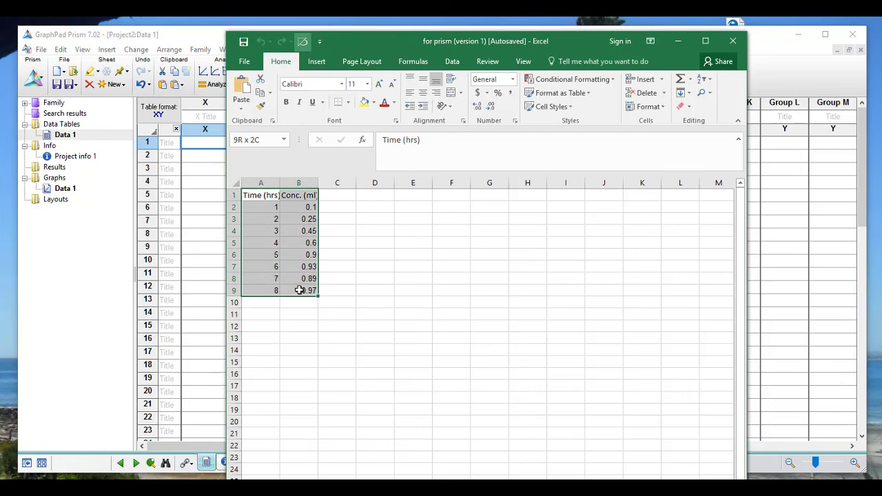
key("ctrl+c")
left_click(200, 365)
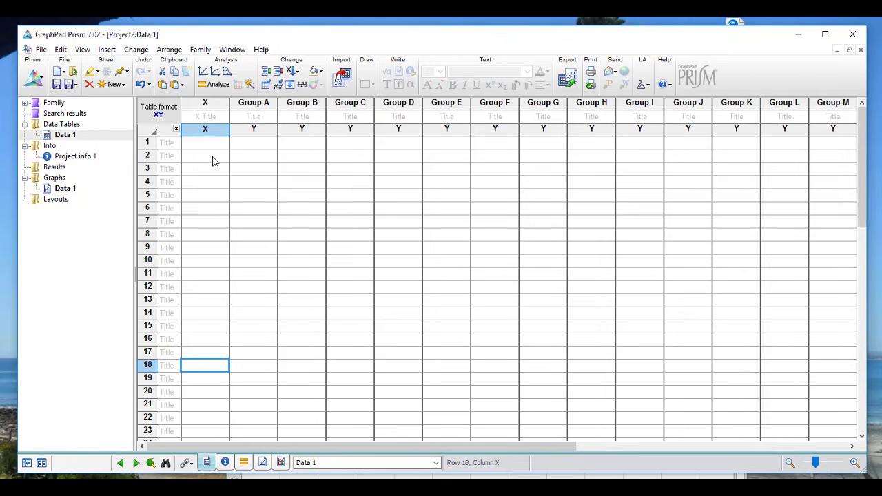
left_click(211, 142)
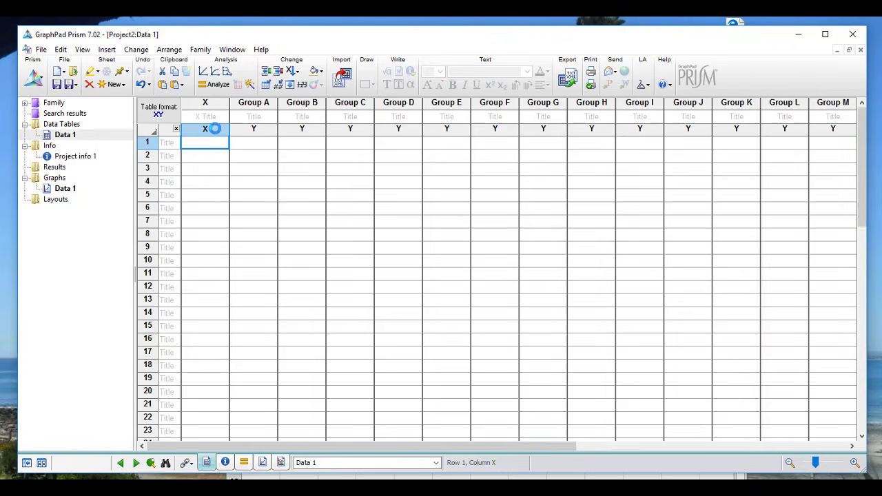
key("ctrl+v")
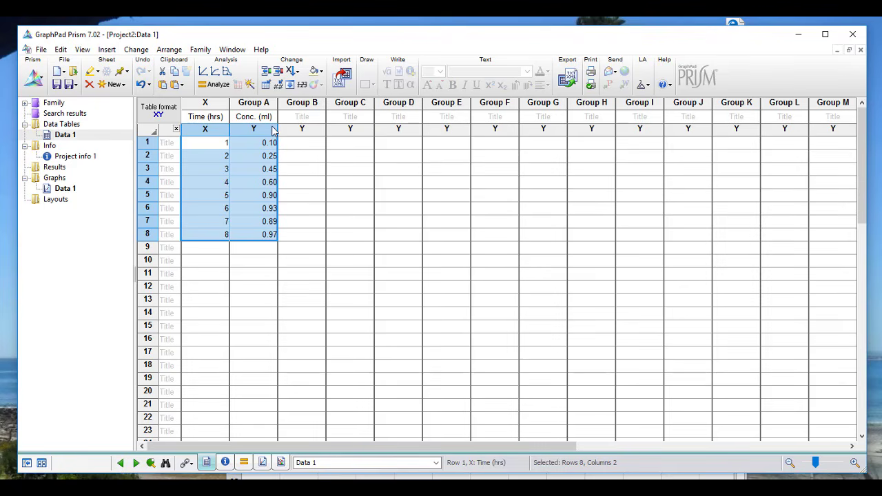
left_click(62, 190)
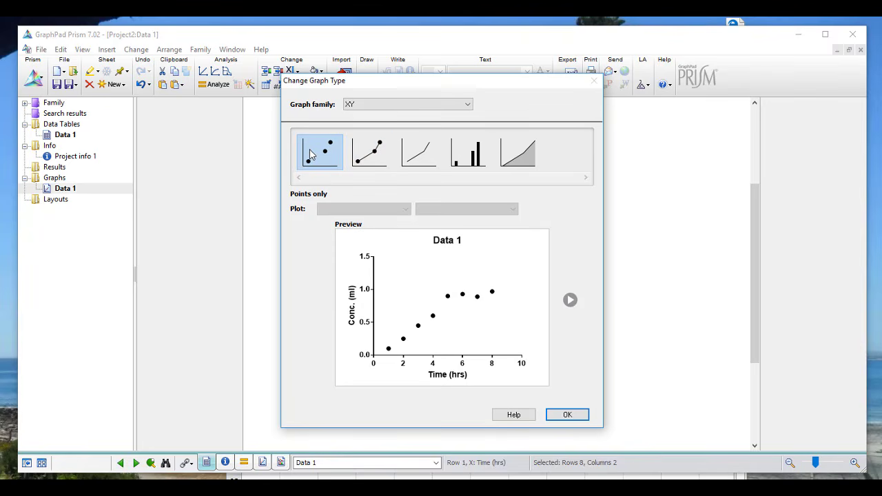
Accept the XY Points only graph type for the Data 1 graph.
left_click(563, 416)
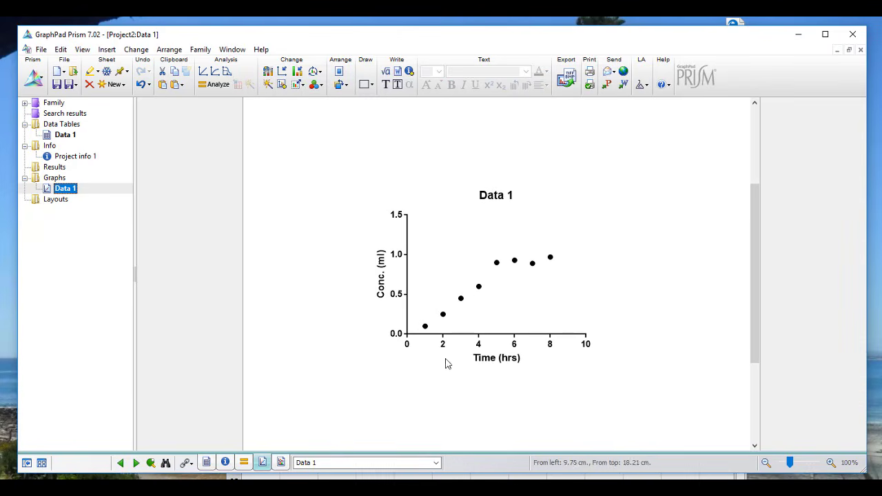
Fit a straight Line to Data 1 using nonlinear regression's Standard curves to interpolate group.
left_click(218, 85)
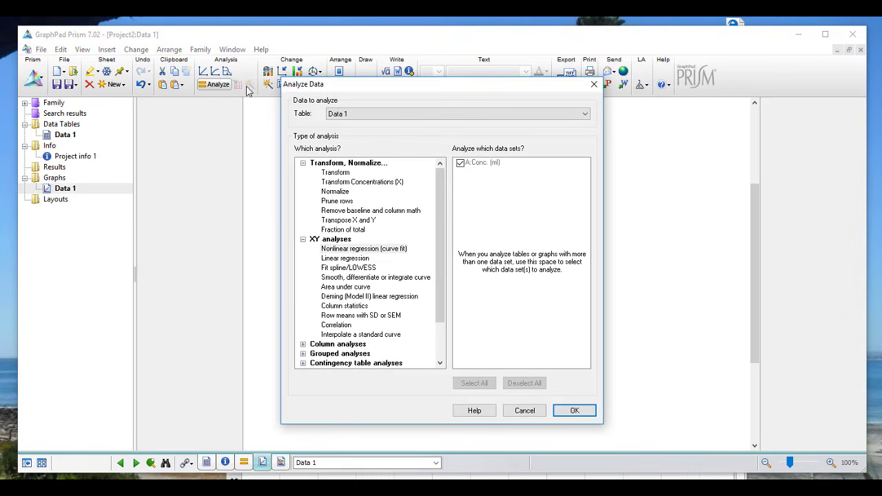
left_click(365, 250)
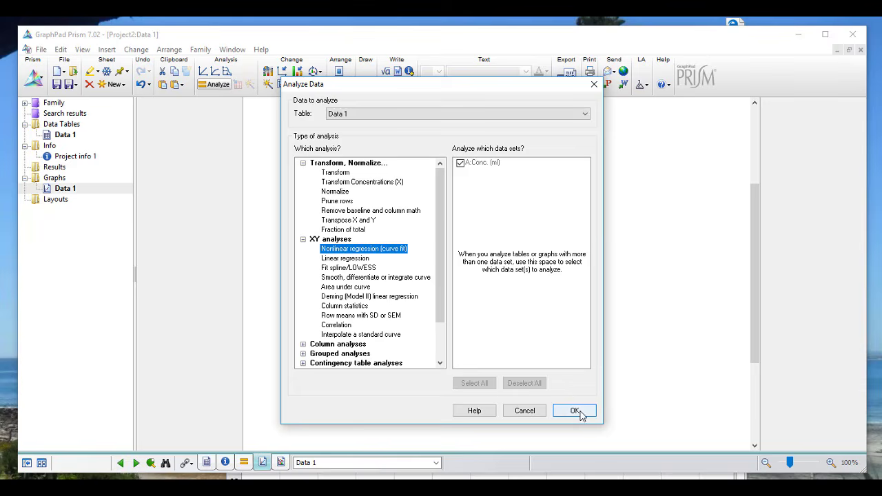
left_click(579, 413)
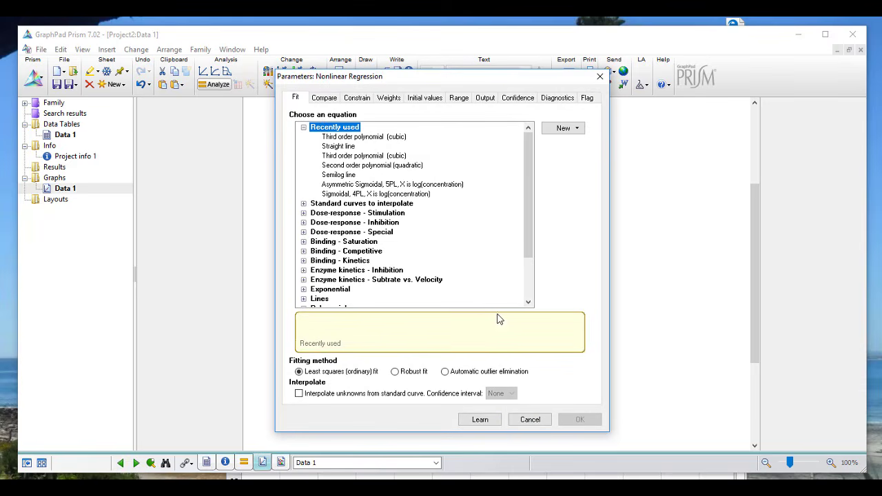
left_click(383, 204)
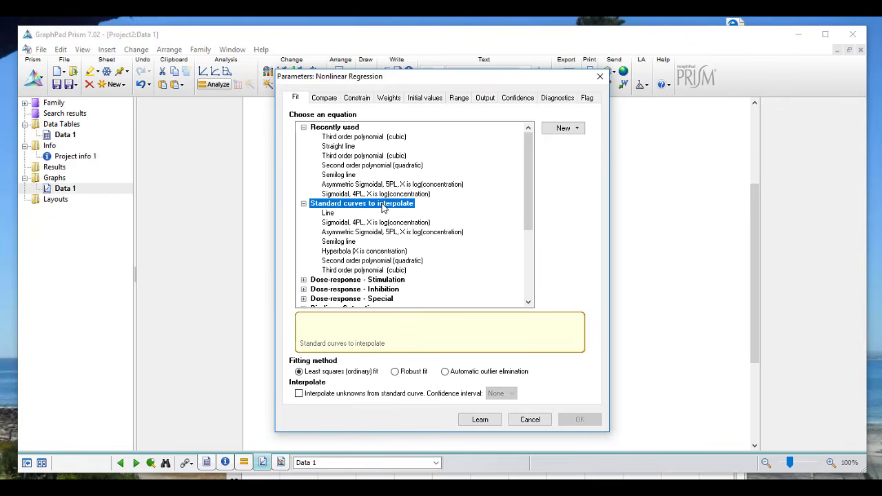
scroll(339, 237, "down", 4)
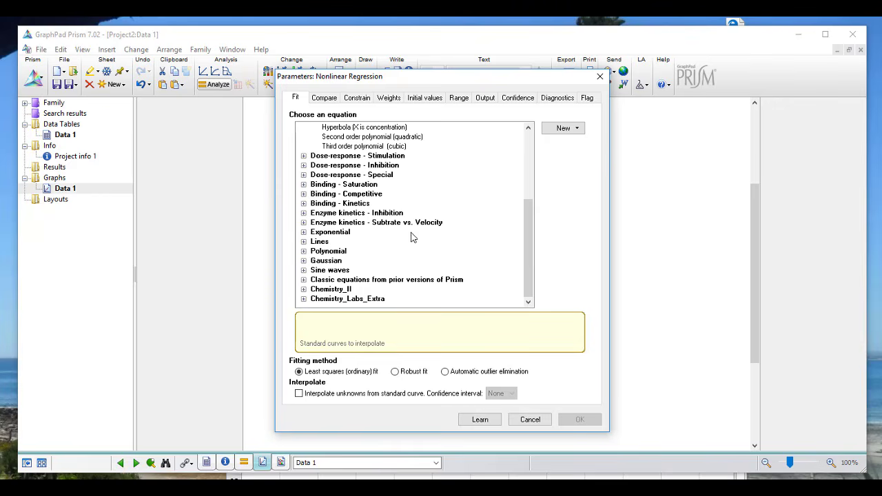
left_click_drag(523, 238, 536, 181)
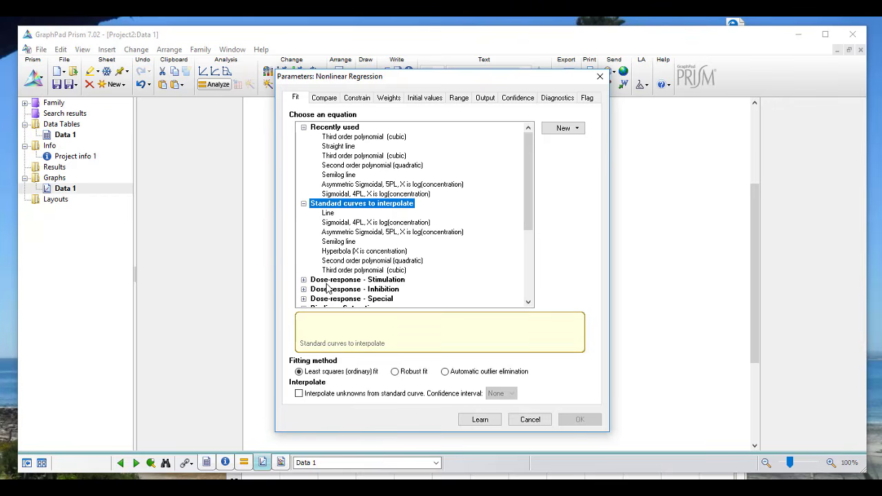
left_click(328, 215)
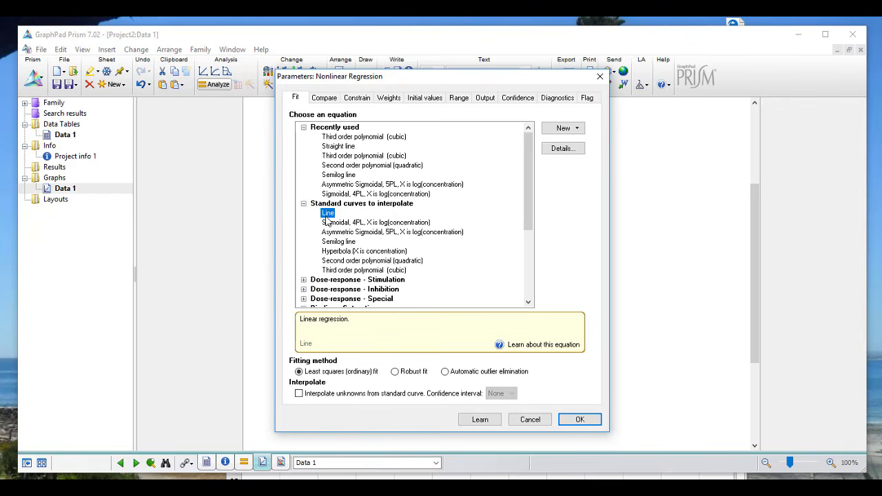
left_click(577, 423)
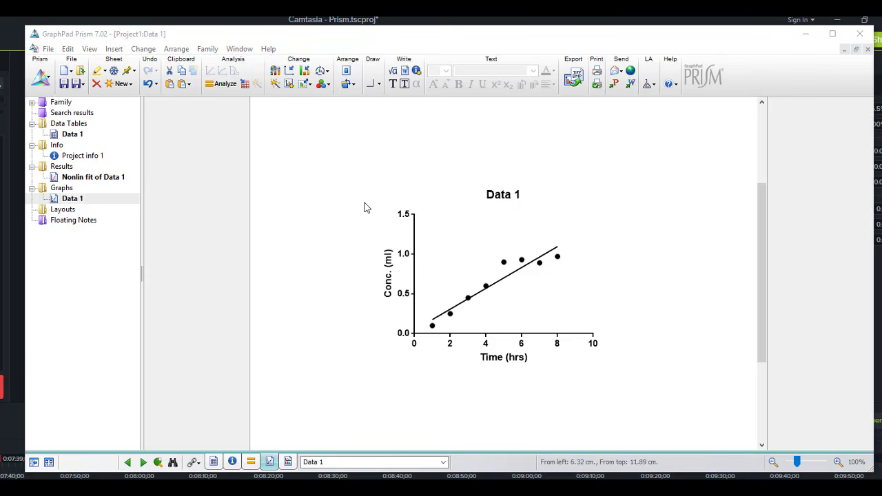
Change the curve fit to the four-parameter sigmoidal equation.
left_click(246, 88)
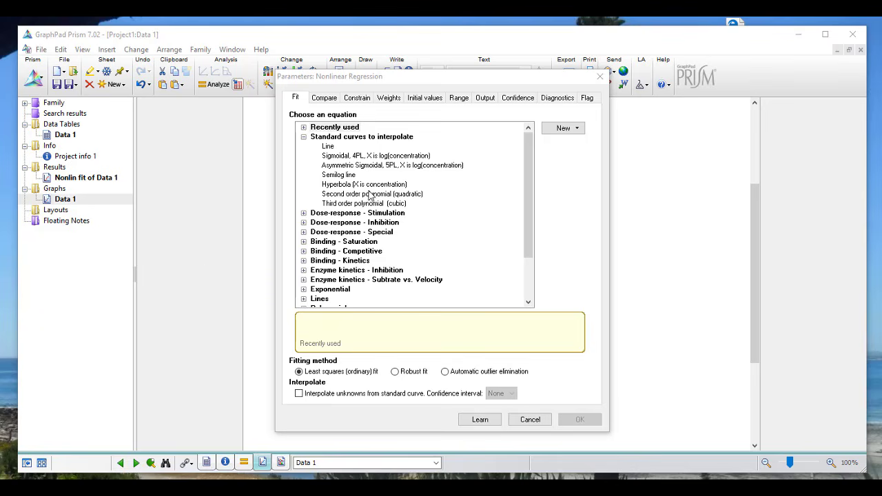
left_click(346, 155)
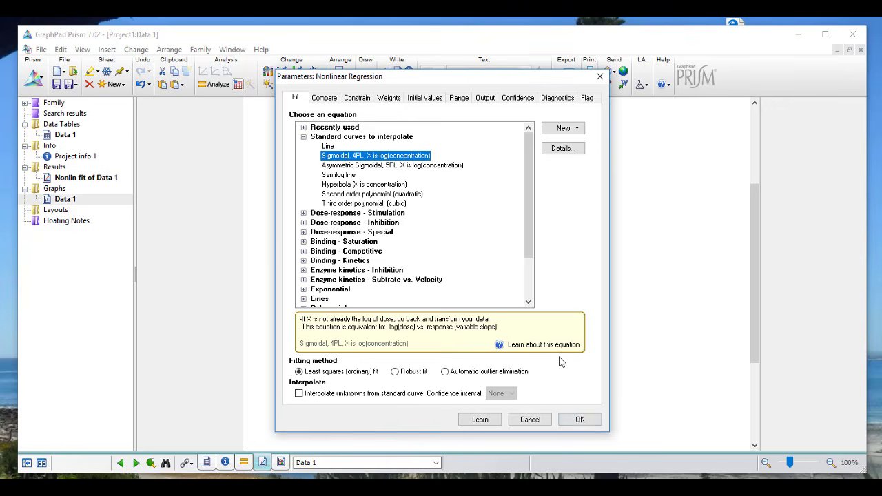
left_click(579, 419)
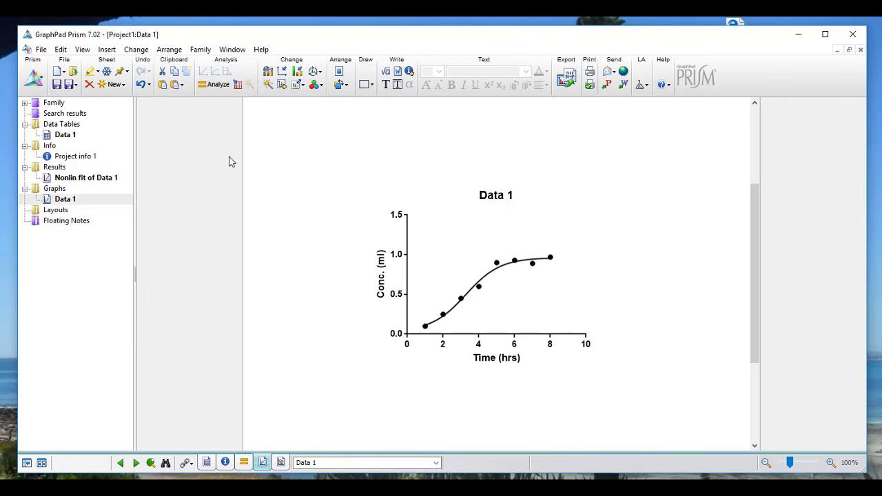
Refit the data with the Third order polynomial (cubic) equation from Standard curves to interpolate.
left_click(238, 85)
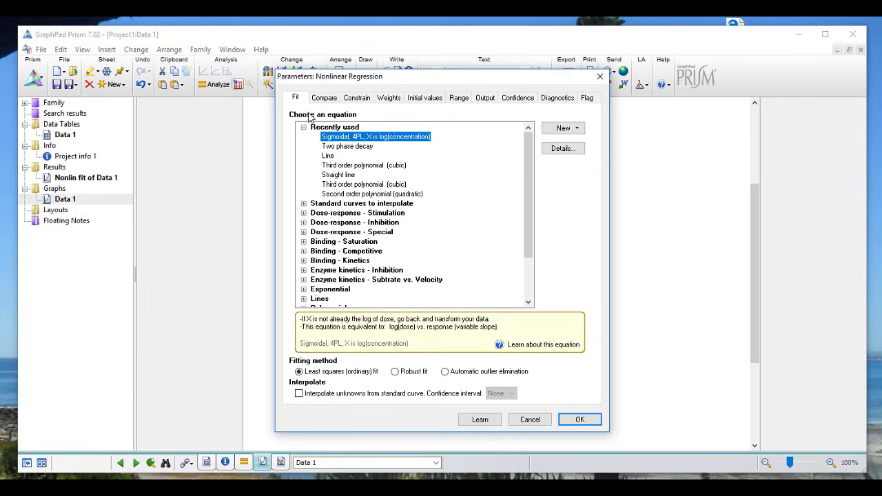
left_click(304, 203)
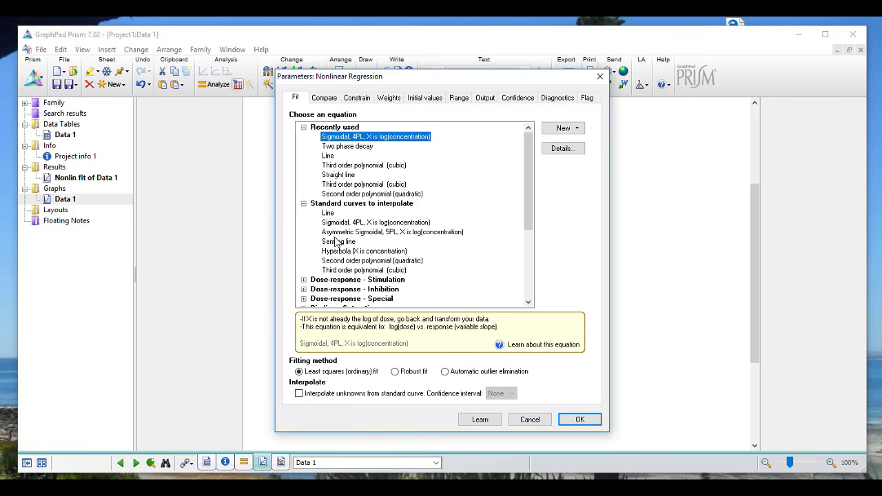
left_click(341, 273)
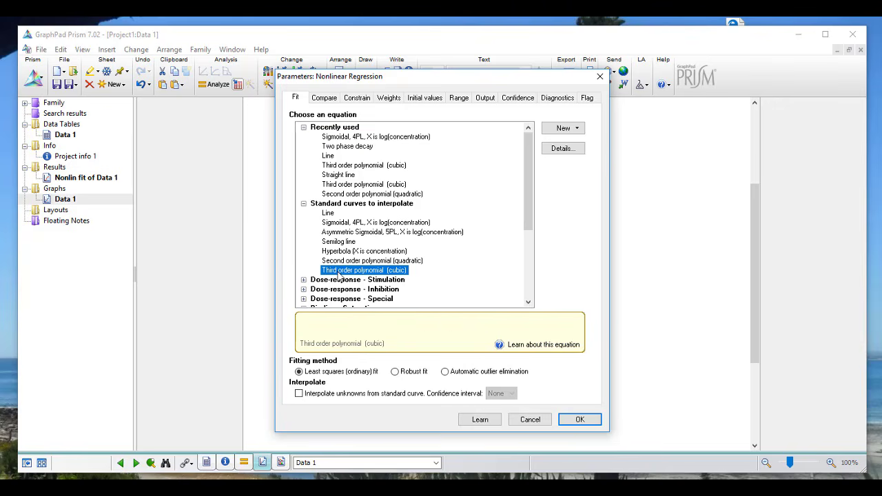
left_click(571, 419)
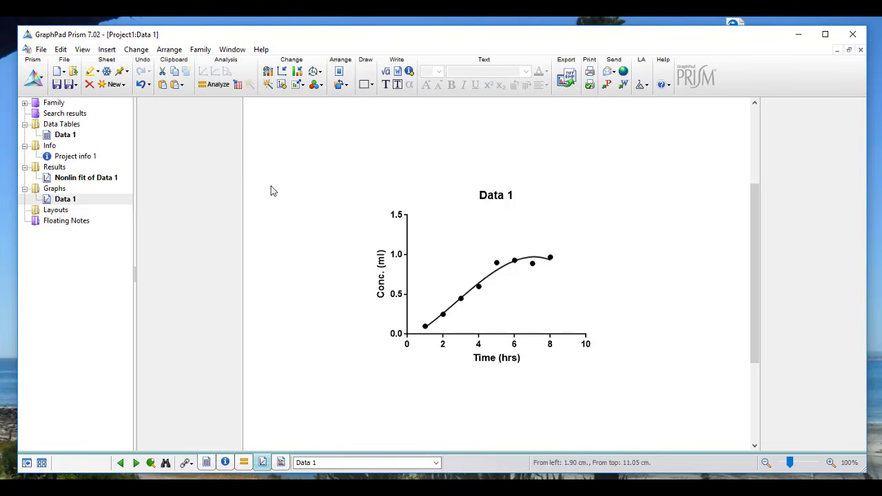
Try the Exponential Two phase decay equation as the curve fit.
left_click(238, 85)
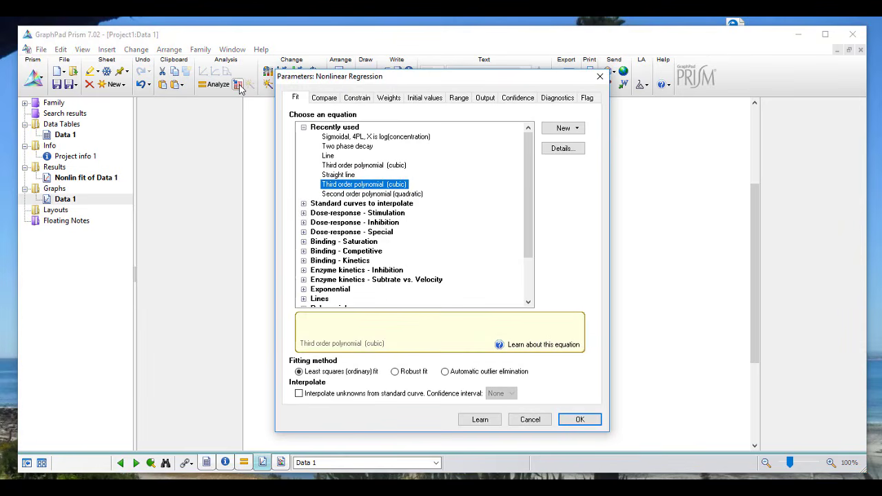
left_click(303, 290)
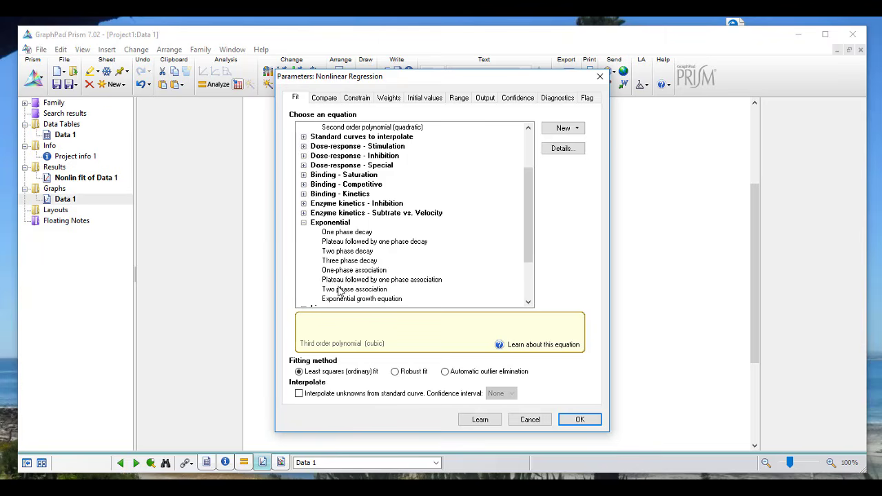
left_click(343, 252)
left_click(572, 419)
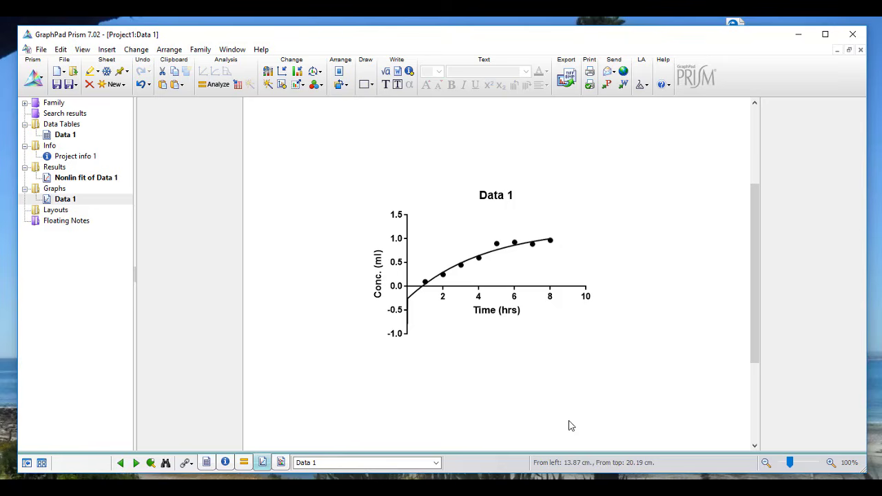
Switch the curve fit to the Sigmoidal 4PL equation.
left_click(237, 86)
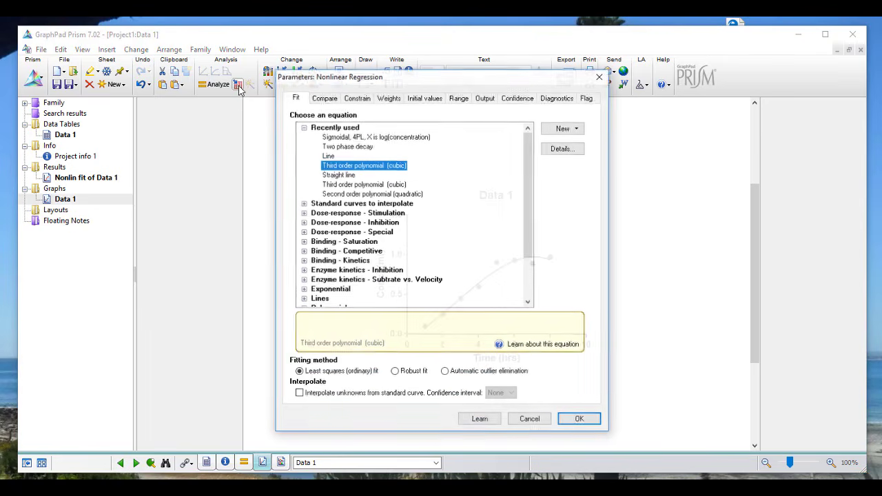
left_click(333, 137)
left_click(587, 420)
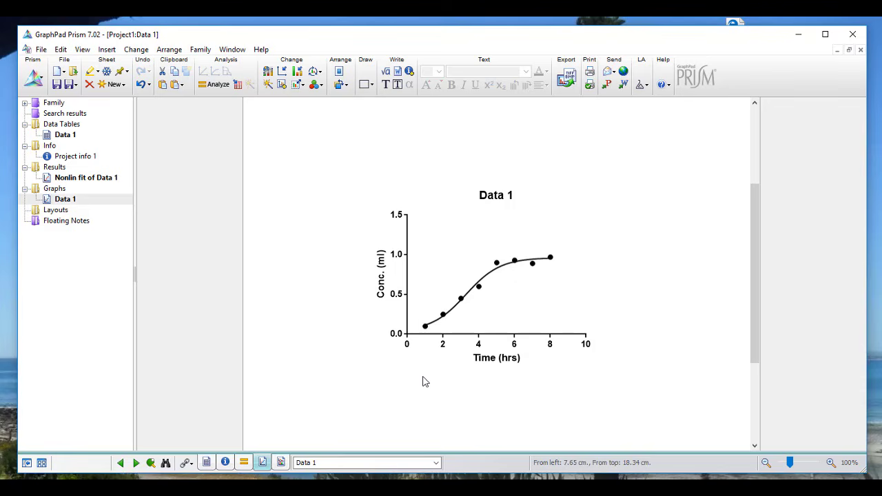
Change the x-axis title unit from hrs to mins, making it Time (mins).
double_click(494, 357)
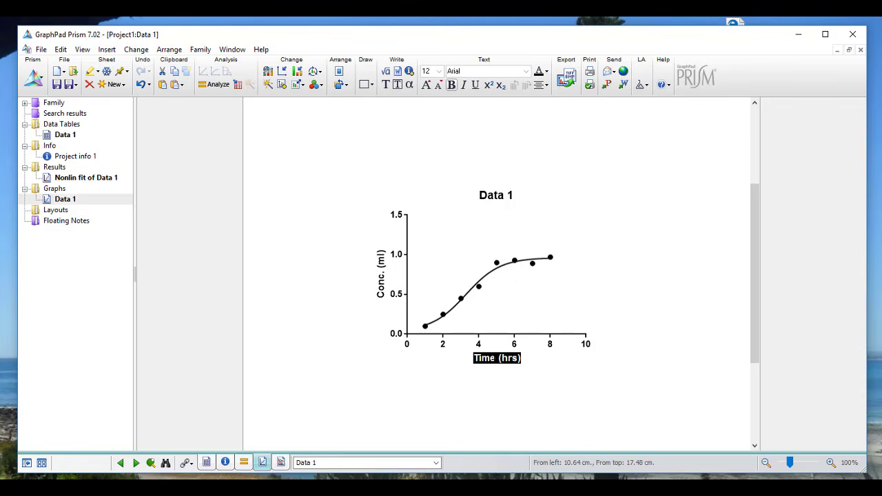
left_click(516, 359)
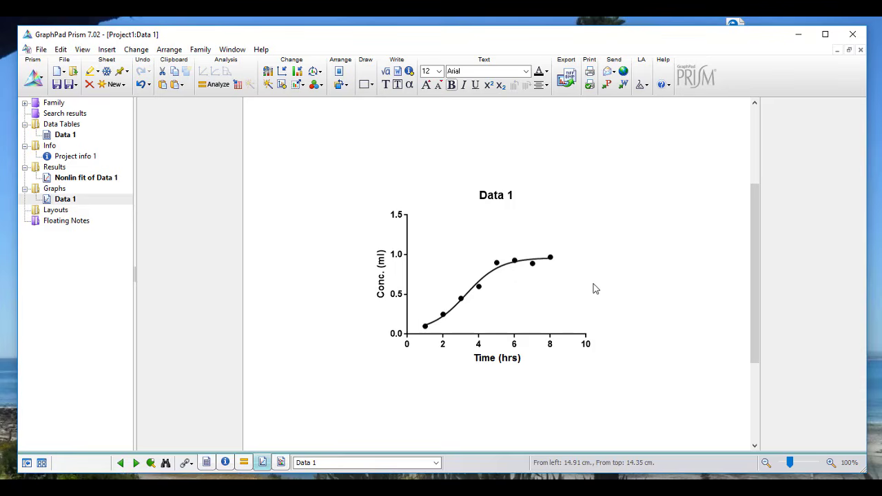
key("BackSpace")
key("BackSpace")
key("BackSpace")
type("mins")
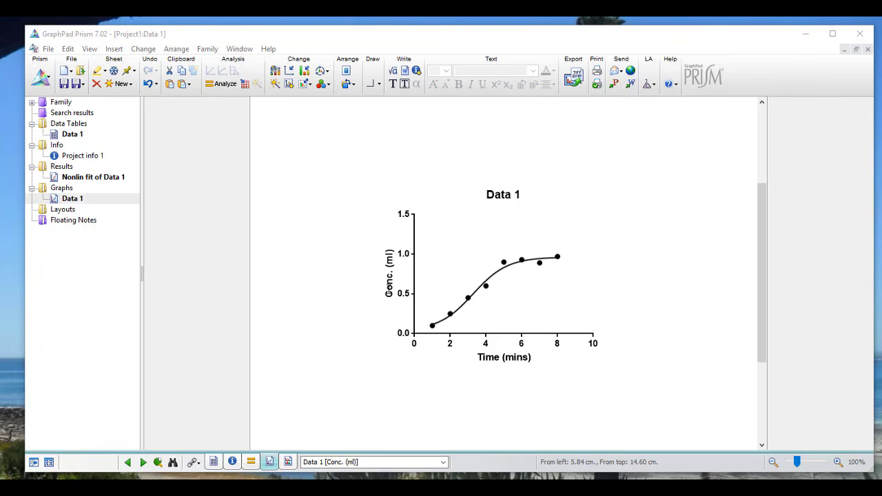
Rename the y-axis title from Conc. (ml) to Volumes (ml).
double_click(389, 291)
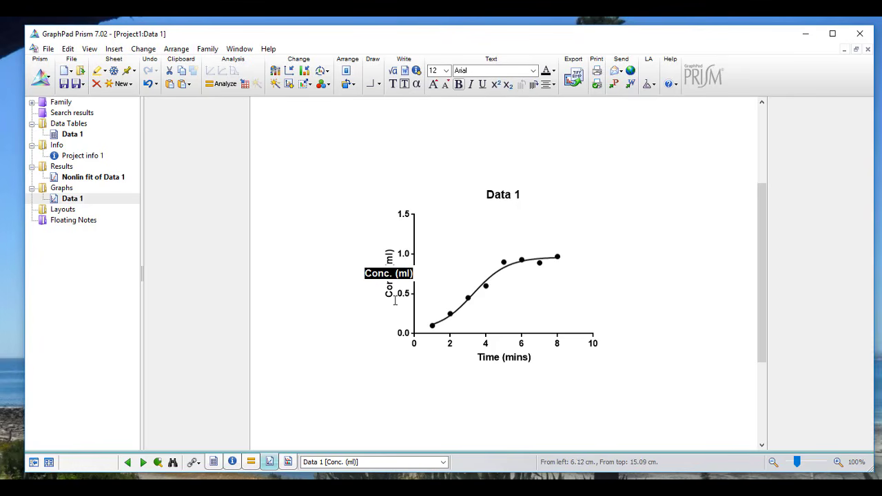
left_click(392, 276)
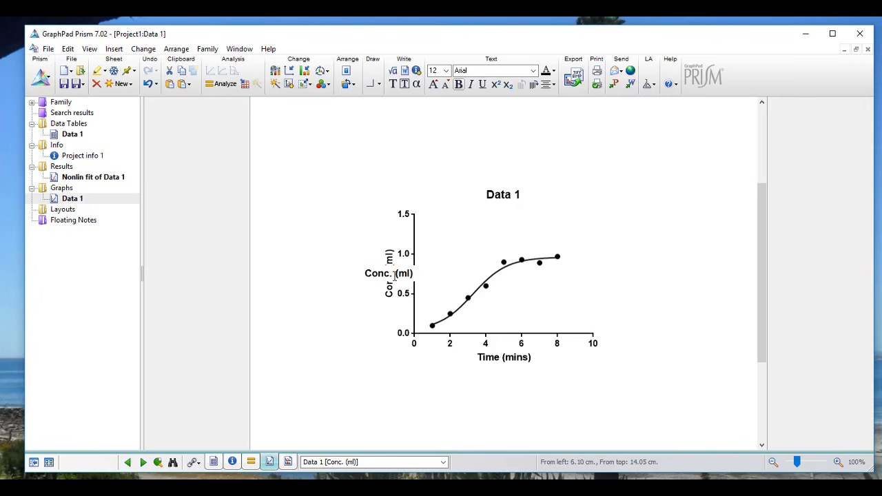
key("BackSpace")
key("BackSpace")
key("BackSpace")
key("BackSpace")
key("BackSpace")
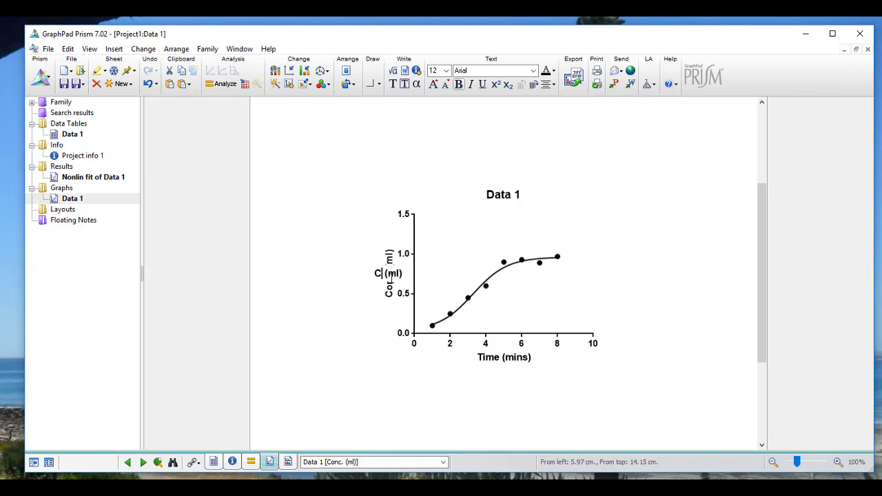
type("Volumes")
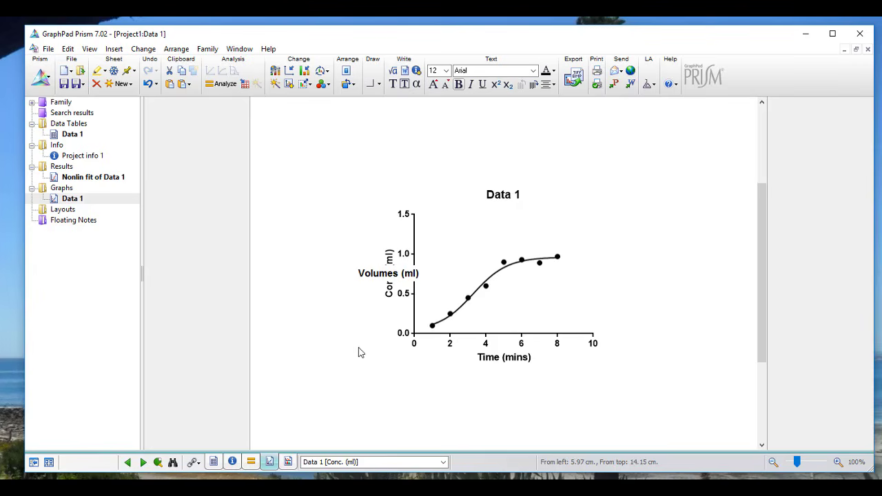
left_click(352, 390)
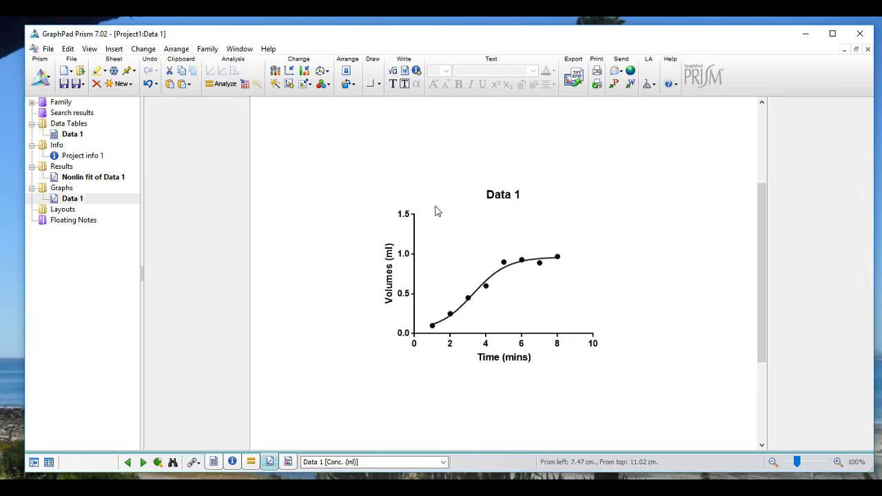
Stretch the Time (mins) axis rightward and the Volumes (ml) axis upward.
left_click(597, 332)
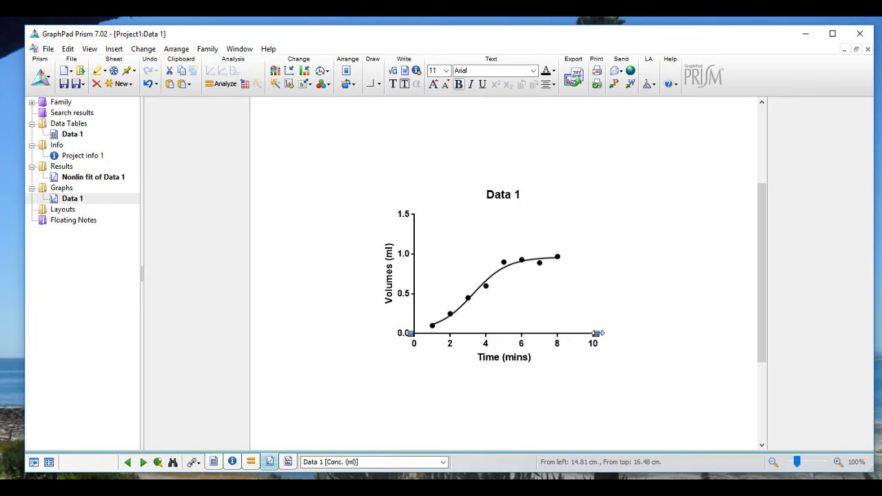
left_click_drag(596, 333, 634, 332)
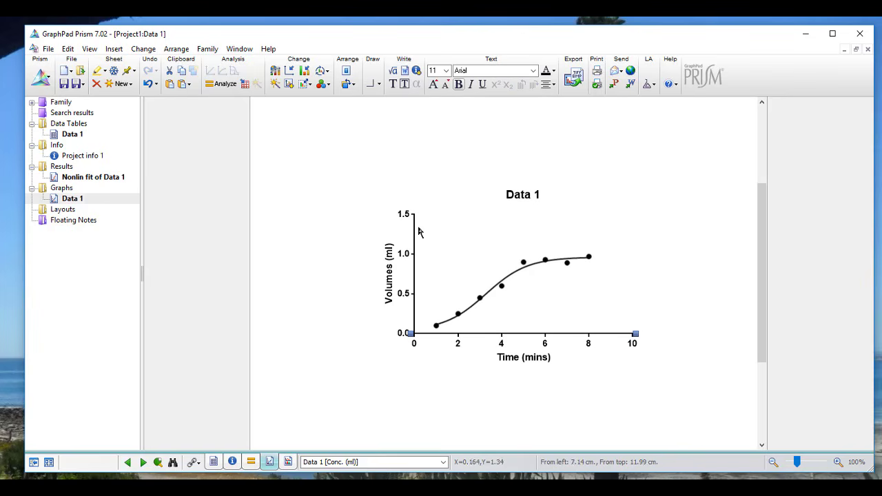
left_click(414, 206)
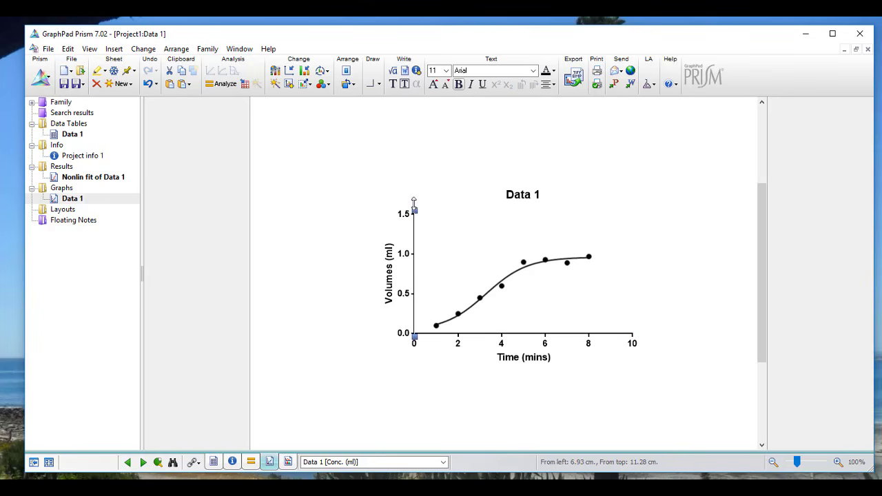
left_click_drag(414, 203, 414, 179)
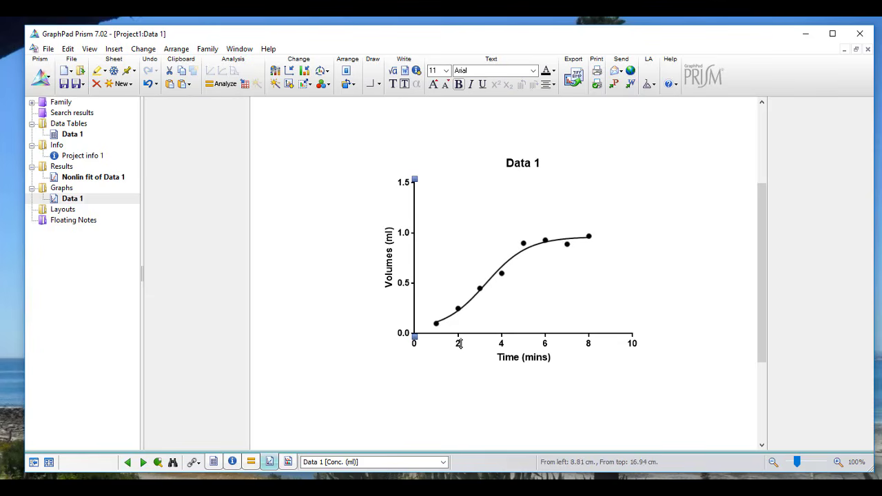
In Format Axes, set the Left Y axis scale to Log 10 and apply it.
double_click(571, 334)
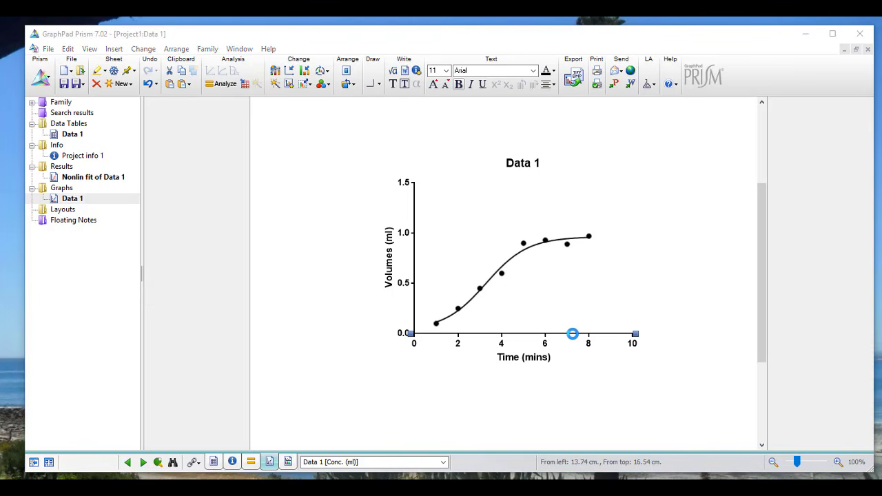
left_click(301, 112)
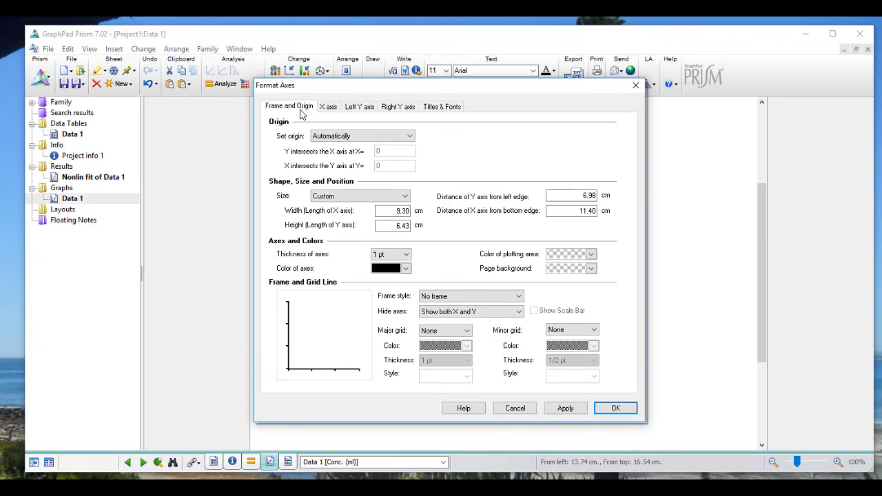
left_click(332, 110)
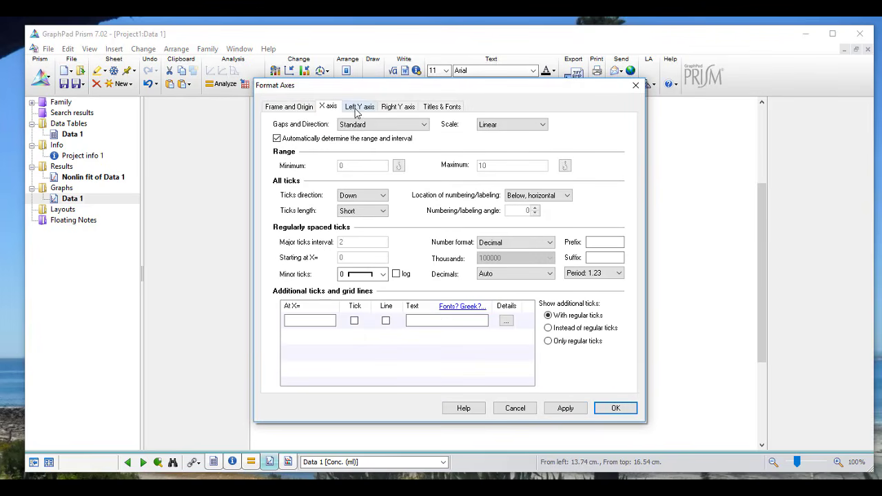
left_click(443, 109)
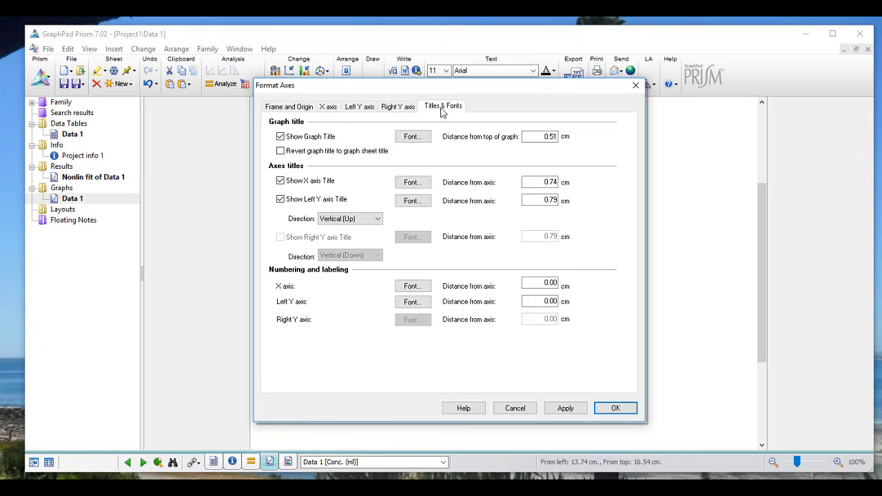
left_click(357, 109)
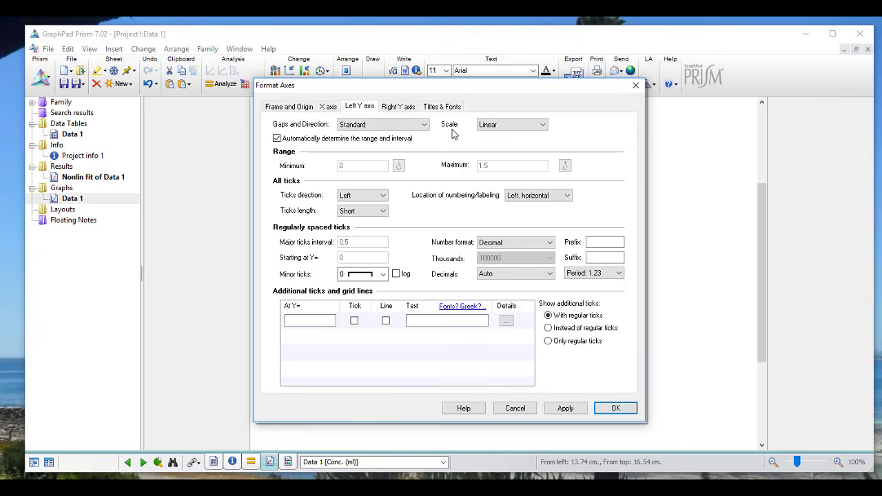
left_click(543, 126)
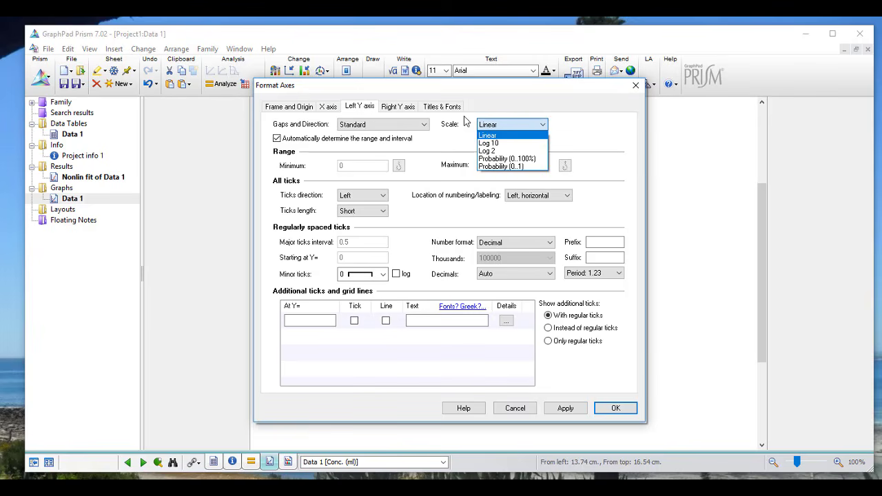
left_click(522, 143)
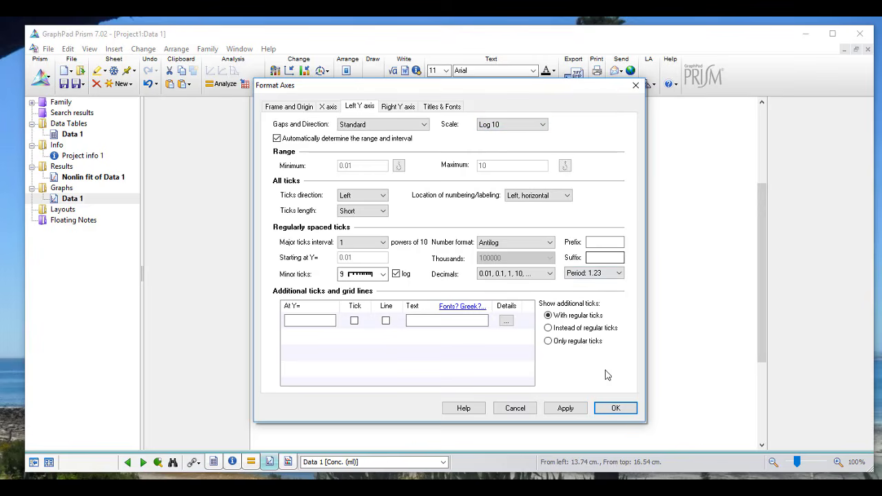
left_click(564, 408)
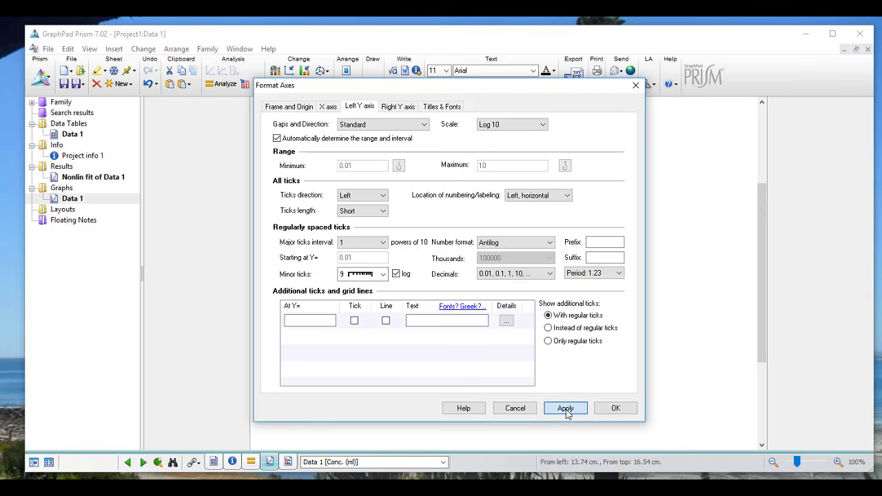
left_click(615, 409)
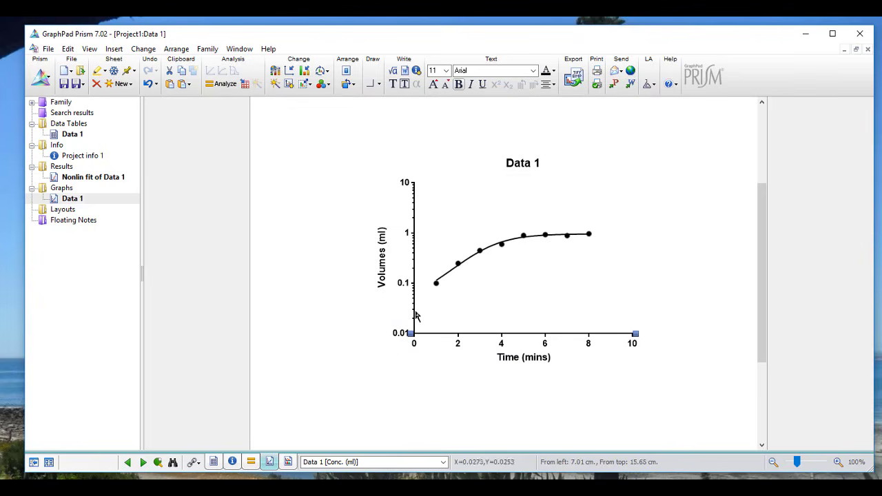
Switch the Volumes (ml) Y axis scale back to Linear, so it runs 0.0 to 1.5.
double_click(414, 210)
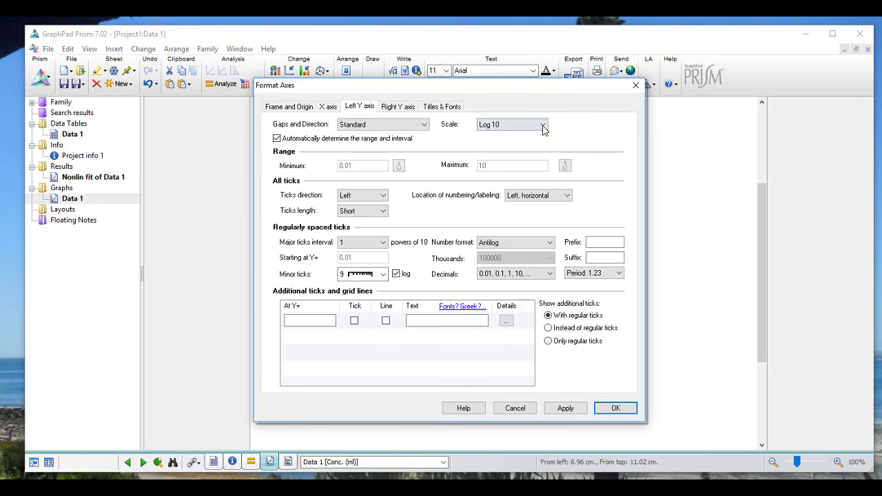
left_click(543, 124)
left_click(527, 135)
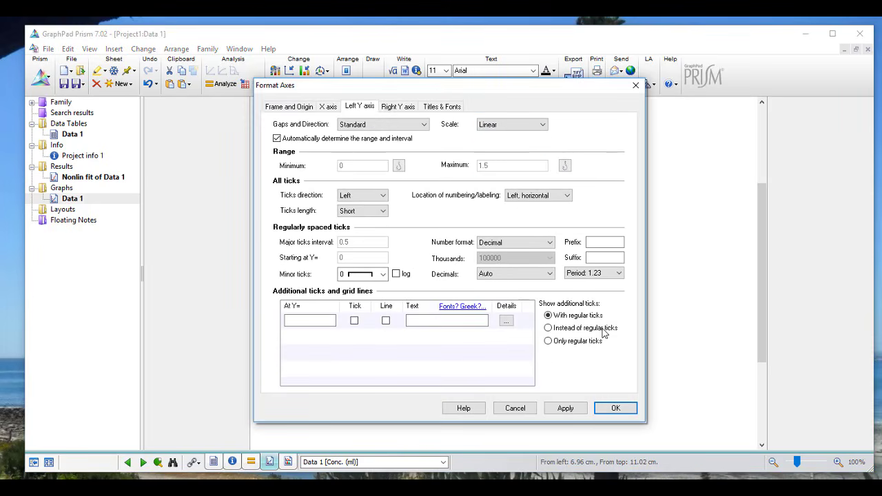
left_click(569, 410)
left_click(609, 411)
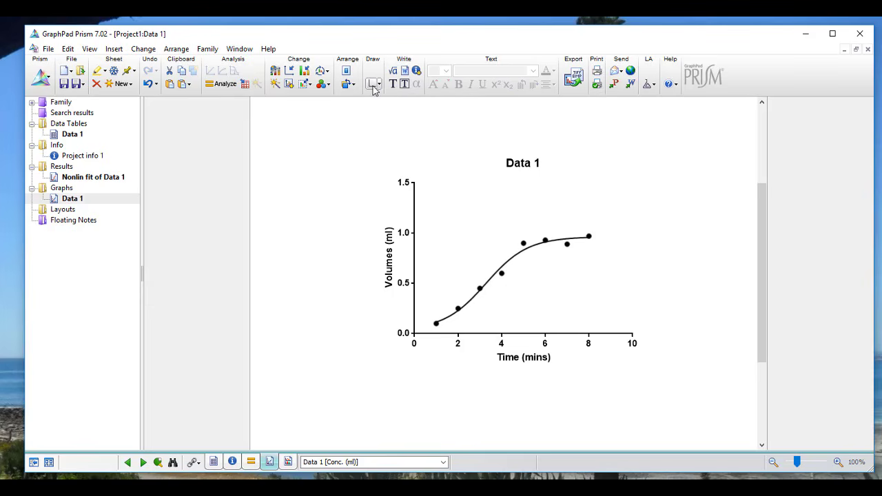
Draw elbow drop lines from 0.5 ml on the Volumes axis to the curve and down to the Time axis.
left_click(379, 84)
left_click(350, 113)
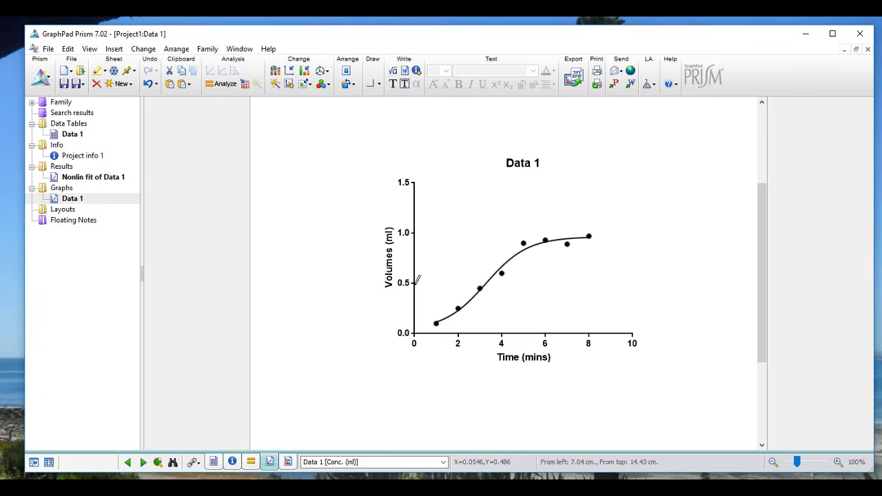
mouse_move(417, 278)
left_mouse_down()
mouse_move(489, 277)
mouse_move(485, 335)
left_mouse_up()
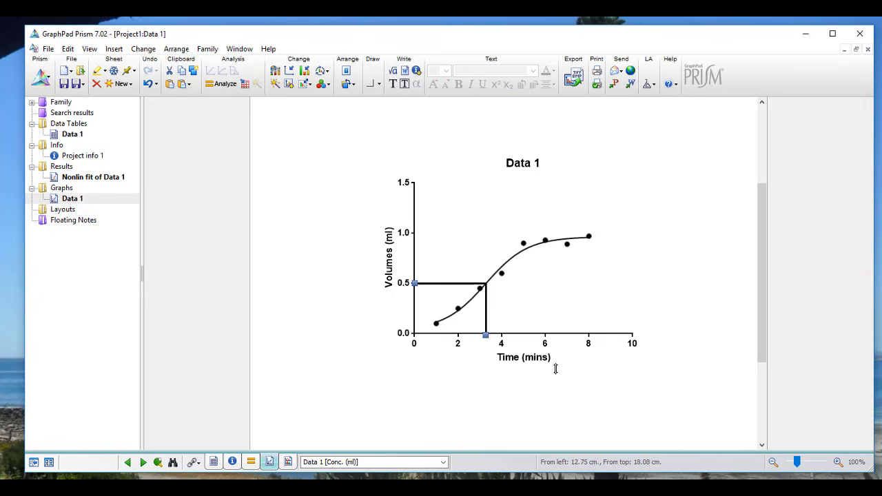
left_click(564, 333)
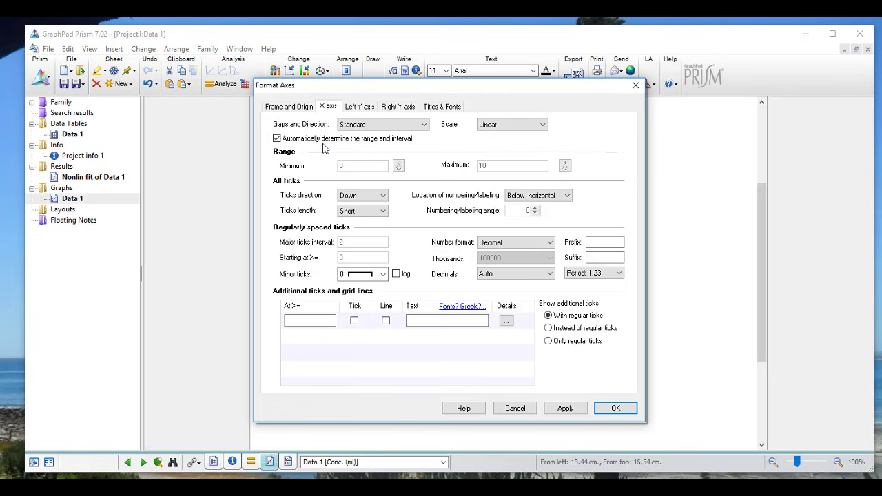
Turn off the automatic Time axis range and set a major tick interval of 1 with four minor ticks.
left_click(277, 139)
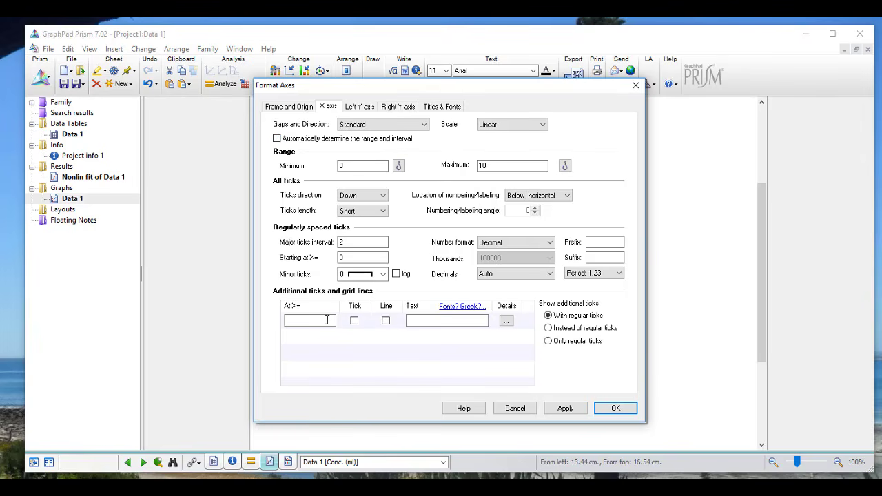
left_click(349, 242)
double_click(344, 242)
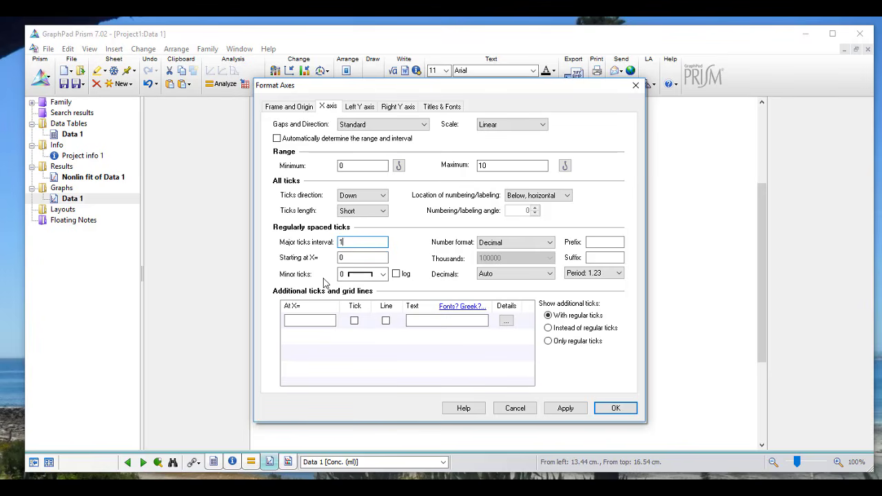
left_click(382, 274)
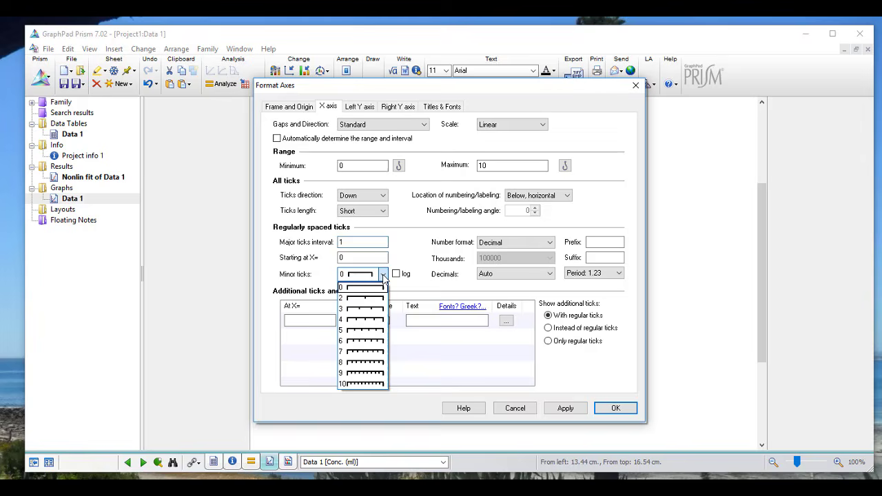
left_click(370, 320)
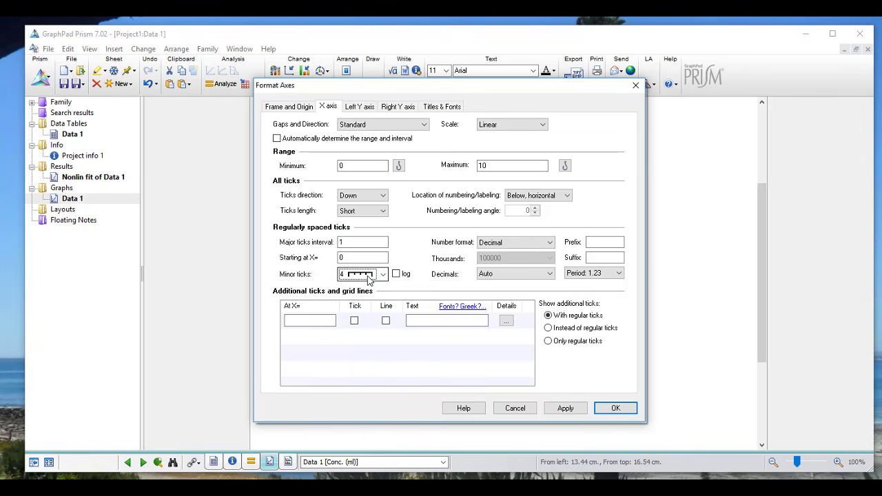
left_click(566, 409)
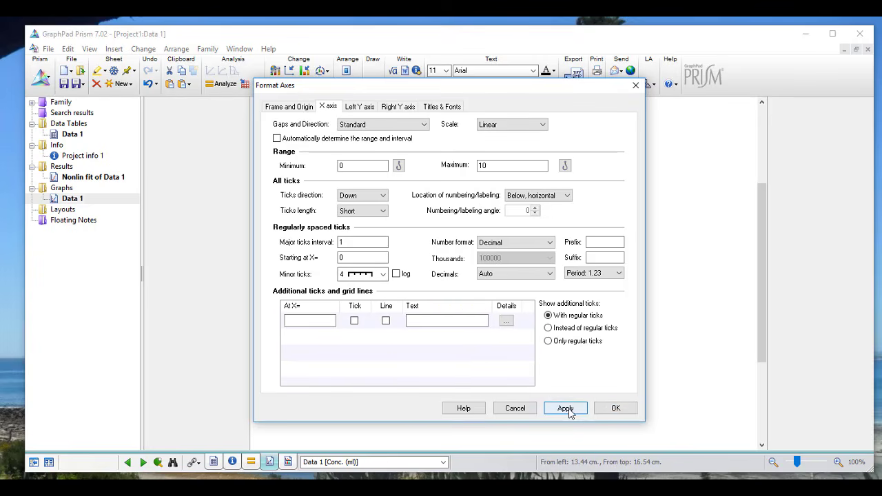
left_click(615, 409)
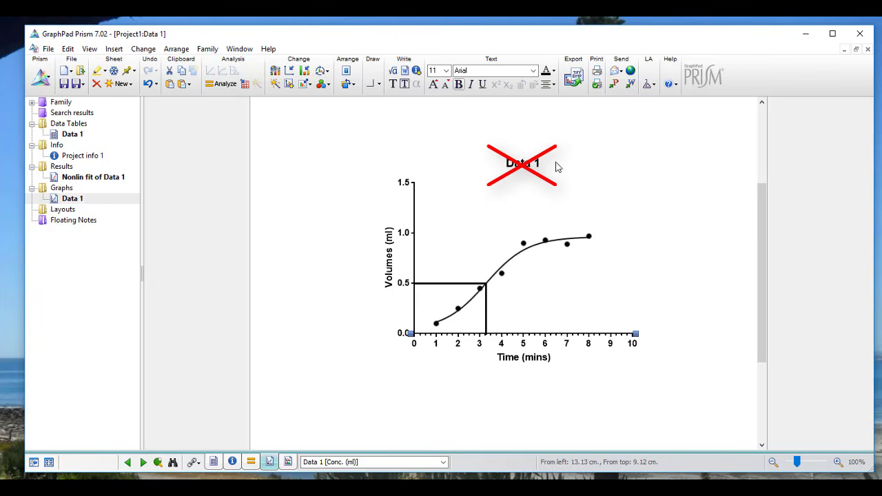
Delete the 'Data 1' title text from the top of the graph.
left_click(553, 165)
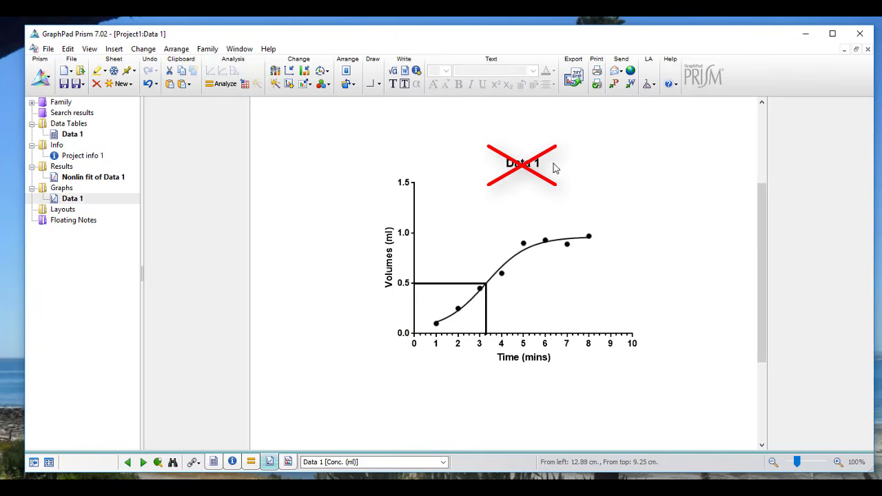
double_click(523, 163)
key("Delete")
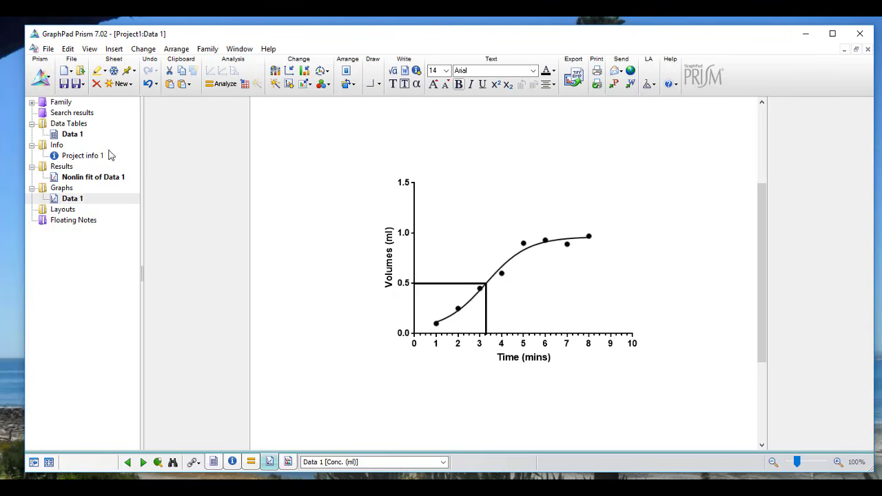
Add a row 9 point with X 0 and Y 0 in the Data 1 table, then return to the graph.
left_click(77, 134)
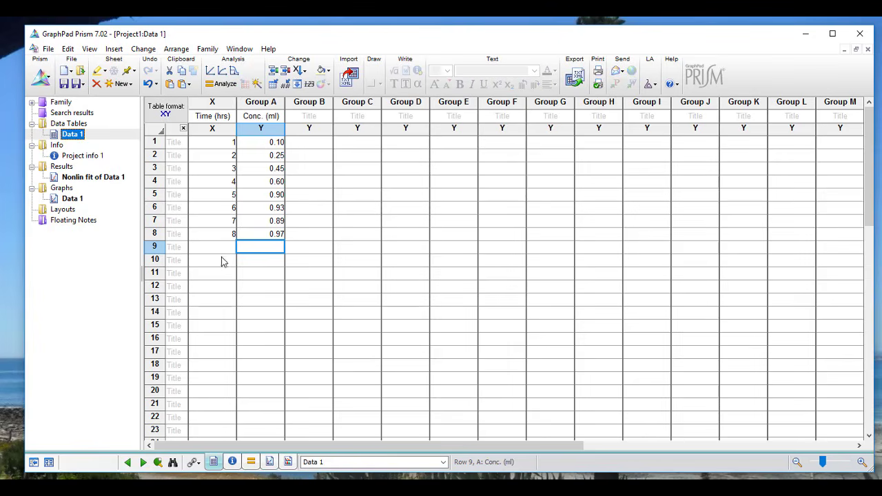
left_click(230, 245)
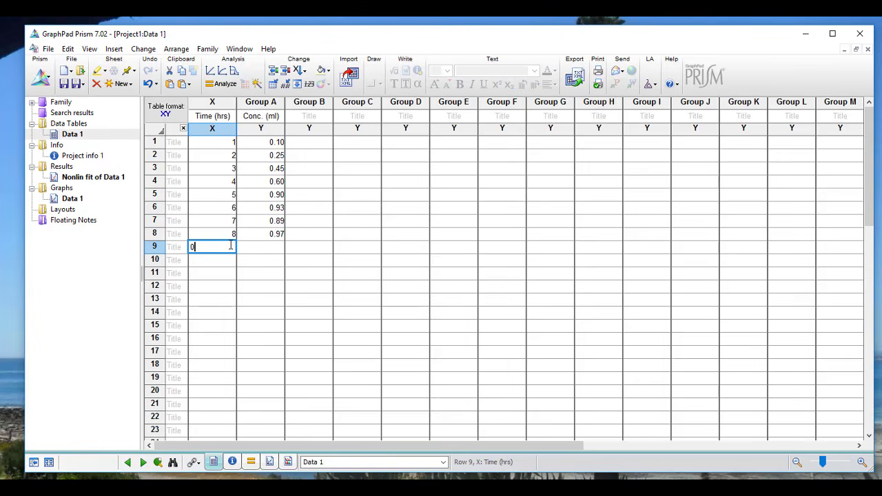
type("0")
left_click(261, 249)
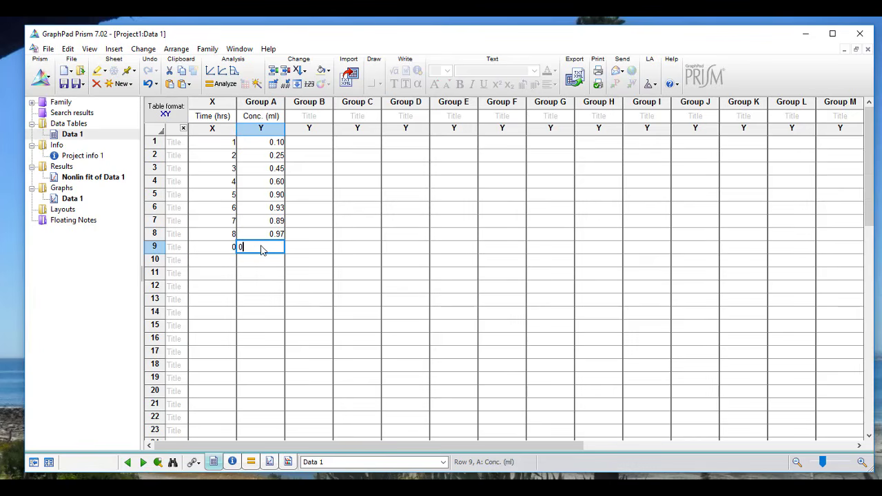
left_click(72, 199)
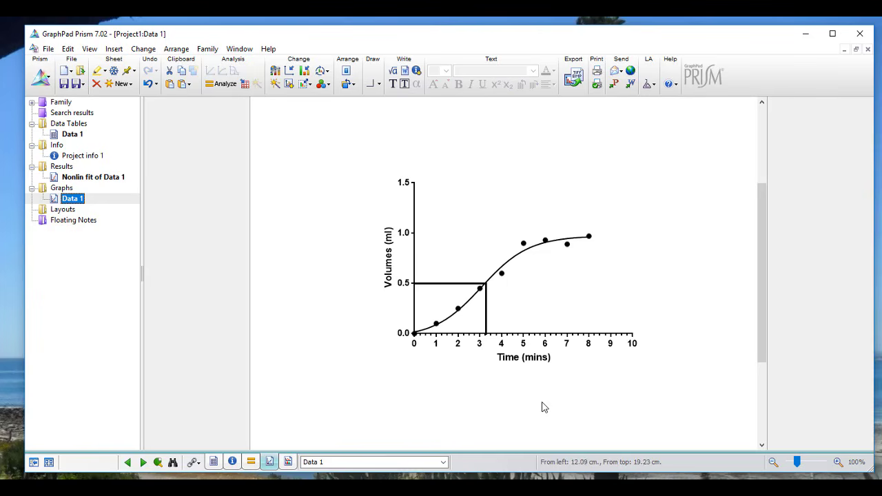
left_click(524, 413)
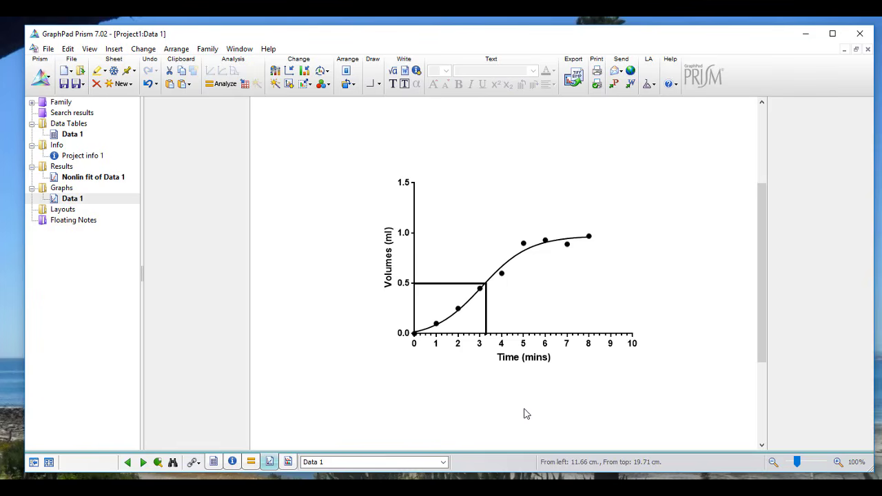